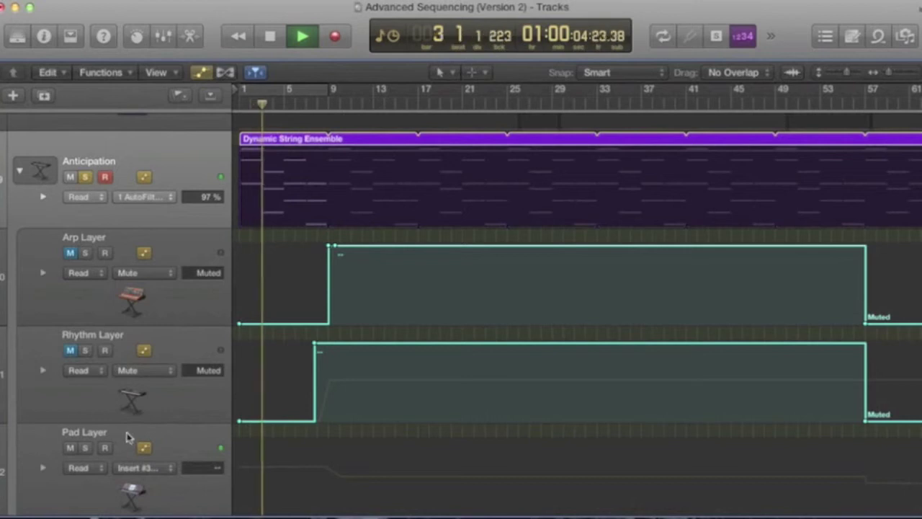
Play from about bar 8 and toggle the mutes of the Rhythm, Pad and Arp layers to compare their sounds.
left_click(325, 105)
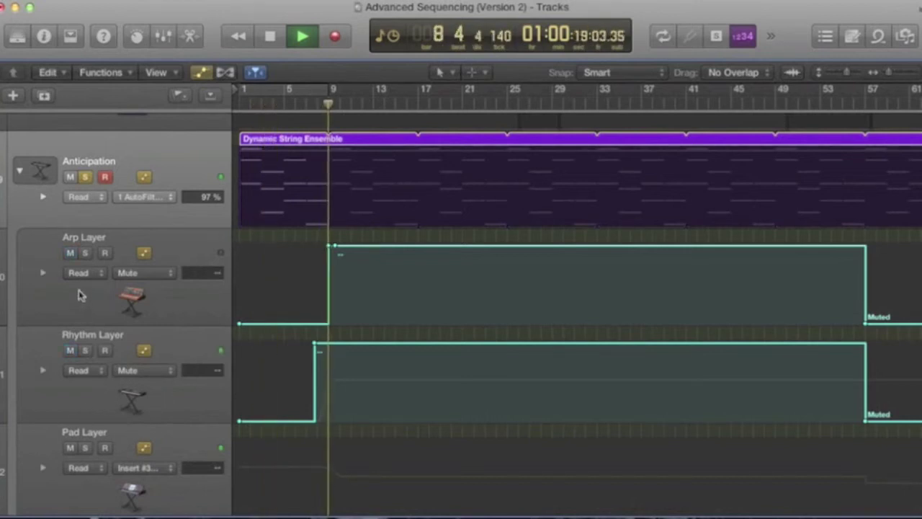
left_click(70, 350)
scroll(71, 425, "down", 1)
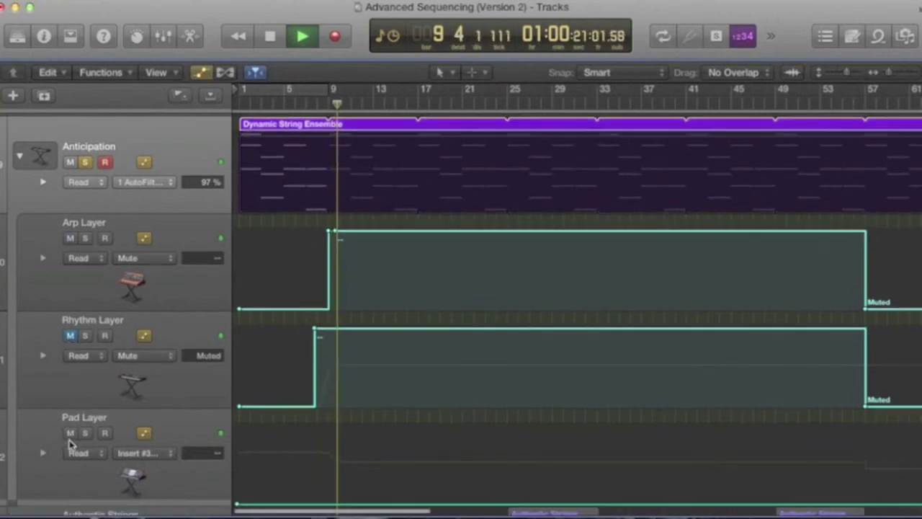
left_click(70, 433)
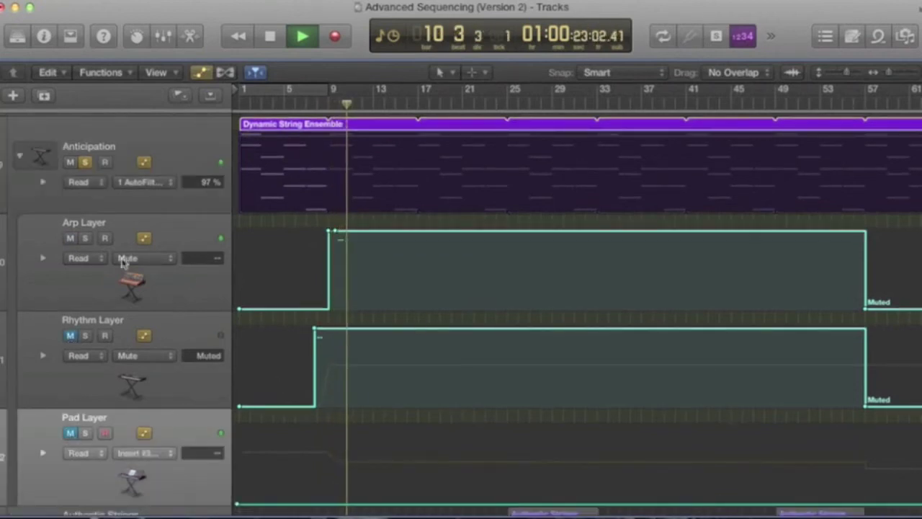
left_click(69, 336)
left_click(69, 238)
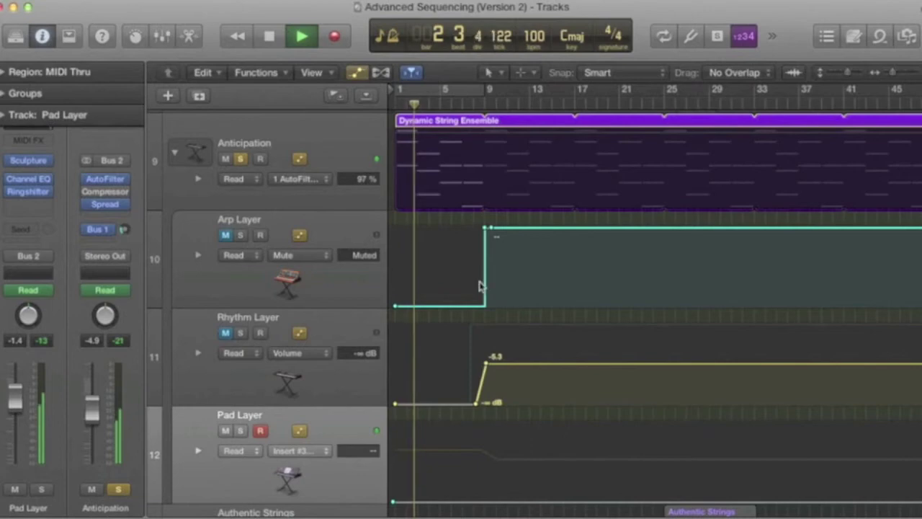
Open the mixer and examine the Anticipation channel's Bus 1 send and the Space Designer reverb on the Bus 1 aux.
key("super+2")
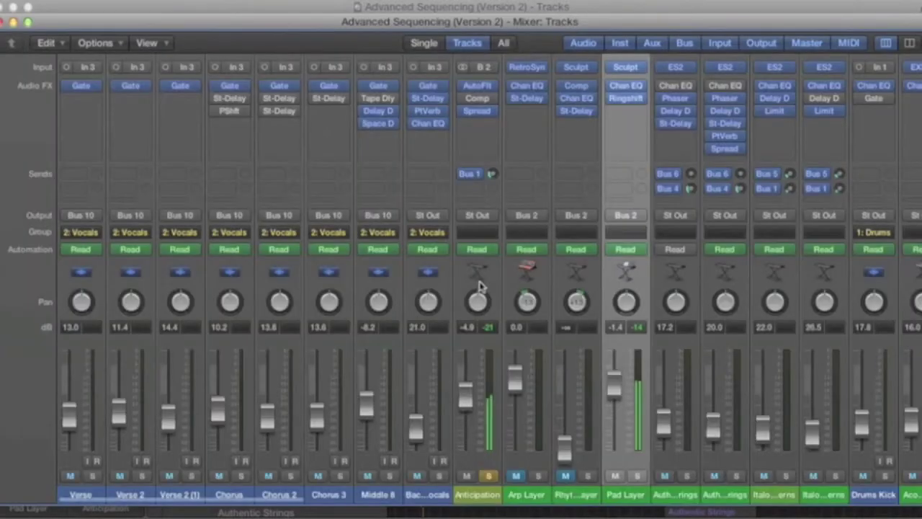
mouse_move(476, 181)
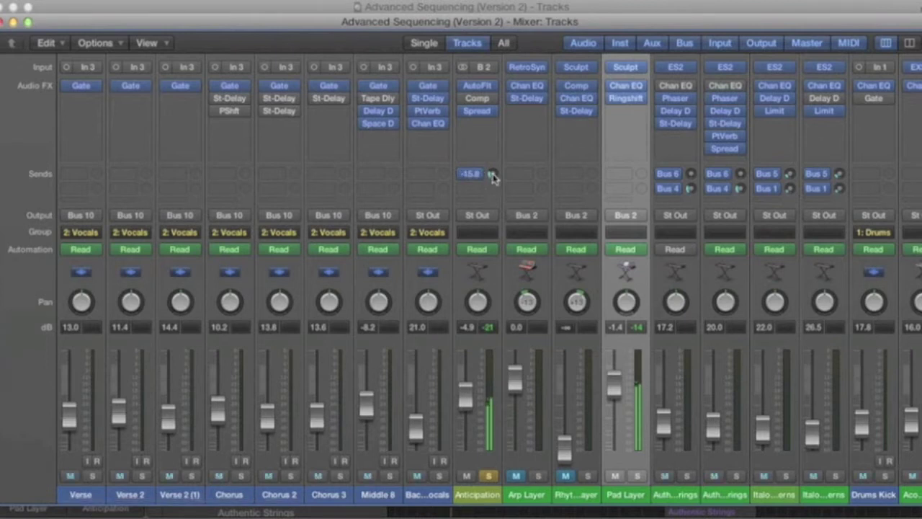
scroll(491, 178, "right", 15)
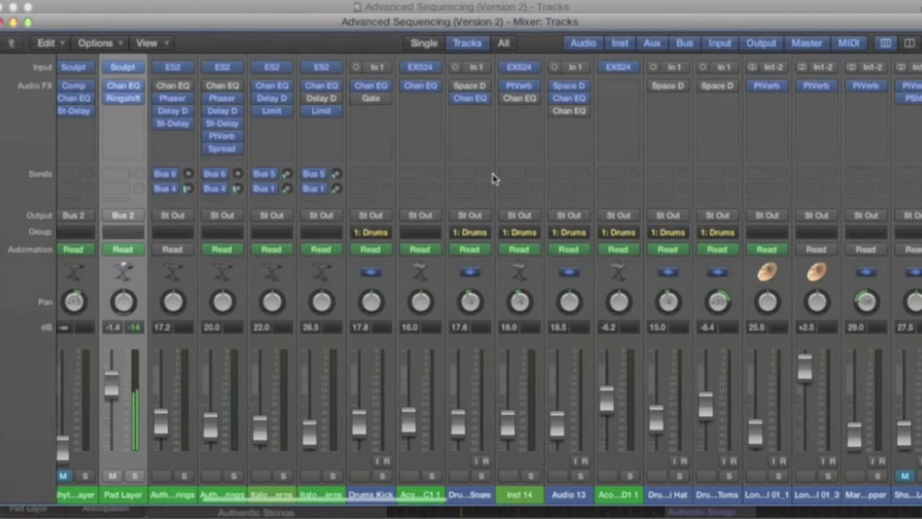
scroll(492, 179, "right", 14)
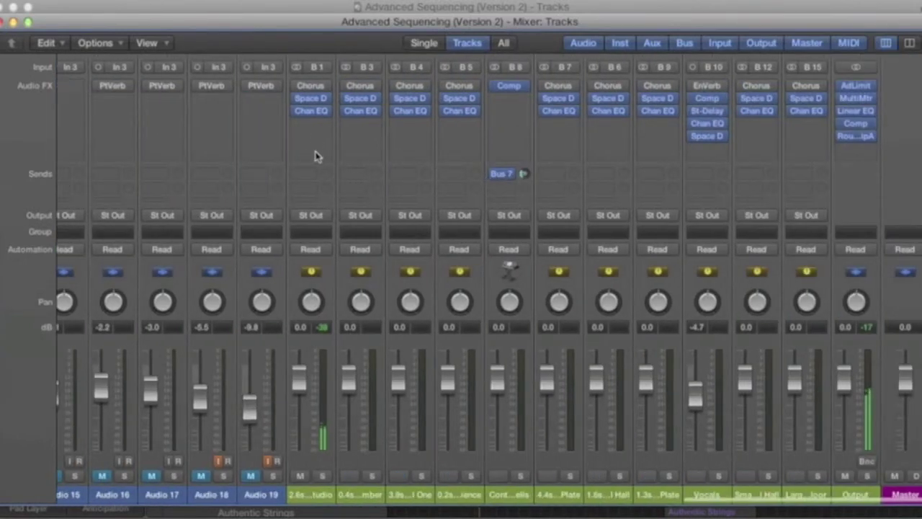
left_click(315, 103)
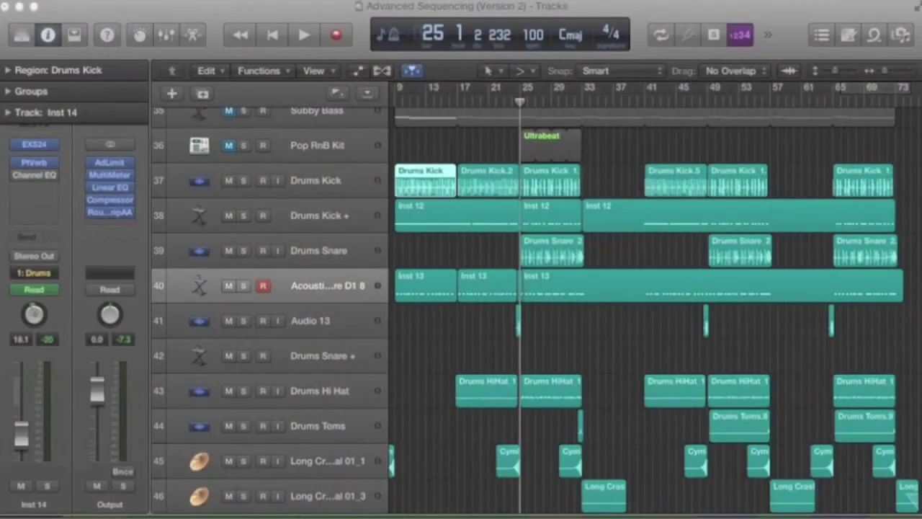
View the Time and Pitch Machine settings for the Drums Kick region and locate the Replace or Double Drum Track command.
left_click_drag(850, 515, 572, 140)
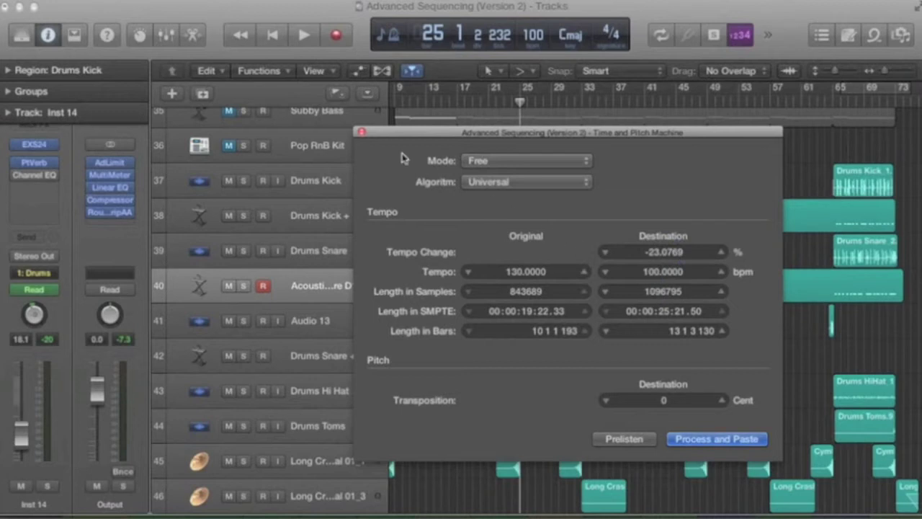
left_click(362, 134)
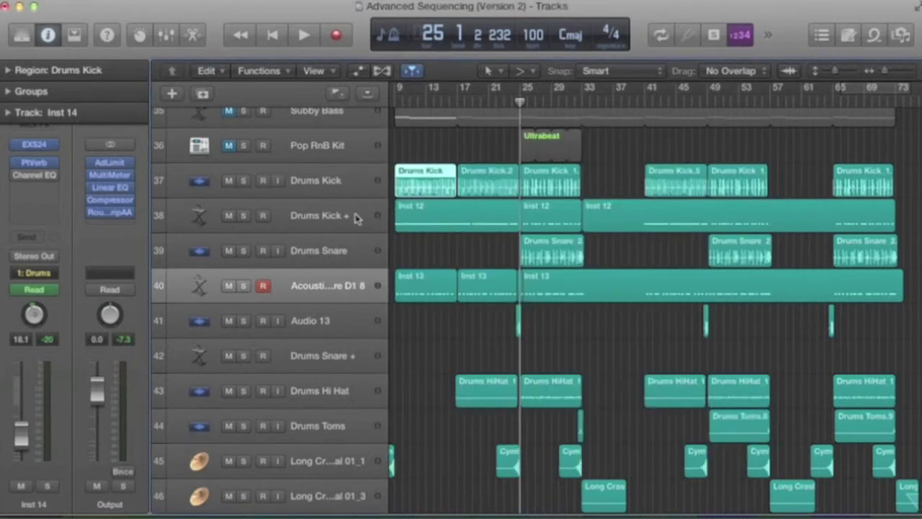
left_click(189, 0)
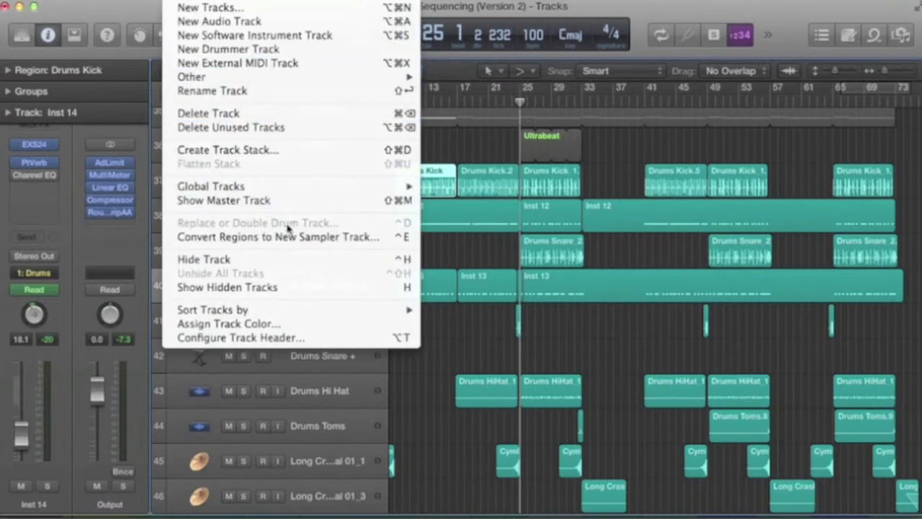
left_click(451, 239)
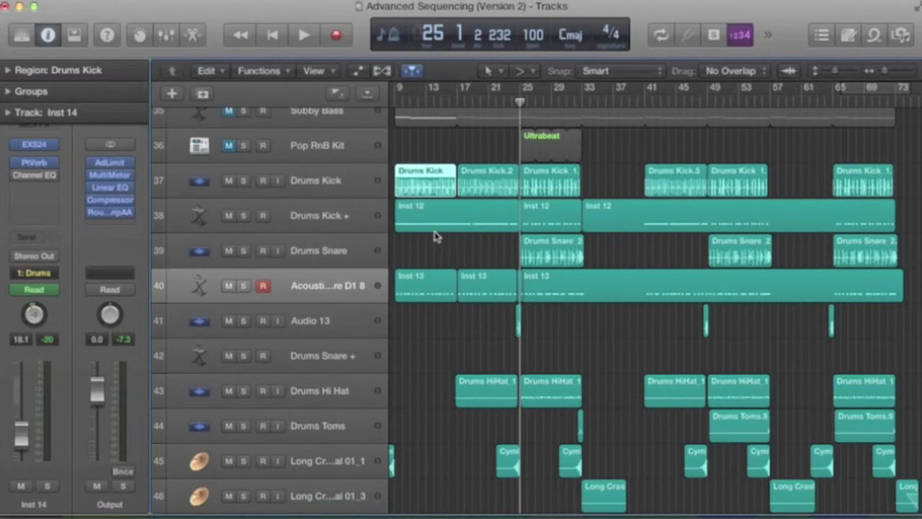
Solo Drums Kick +, play from about bar 15, and briefly add the Drums Kick track to compare the layered kicks.
left_click(245, 215)
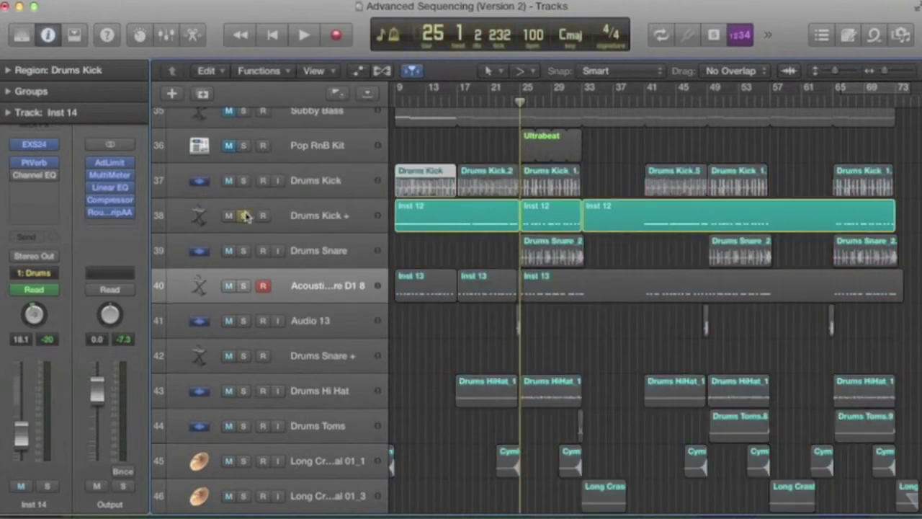
left_click(440, 107)
key("space")
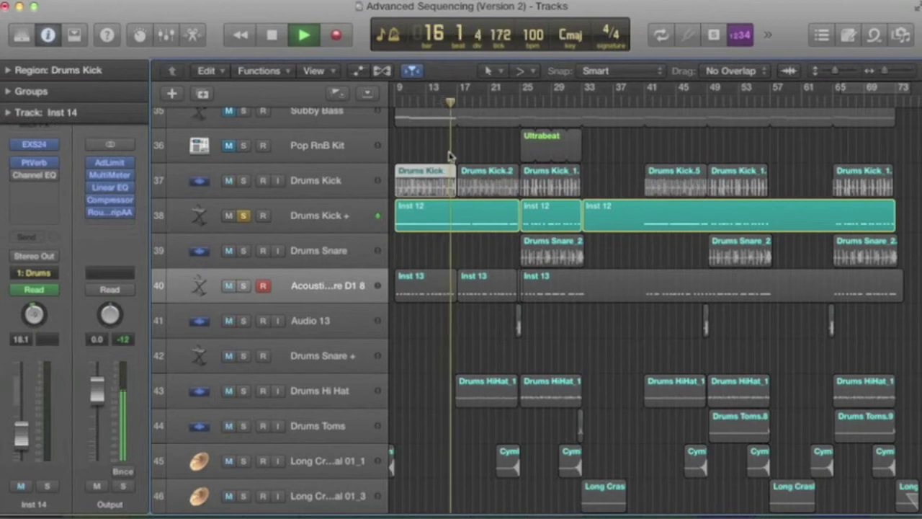
left_click(243, 181)
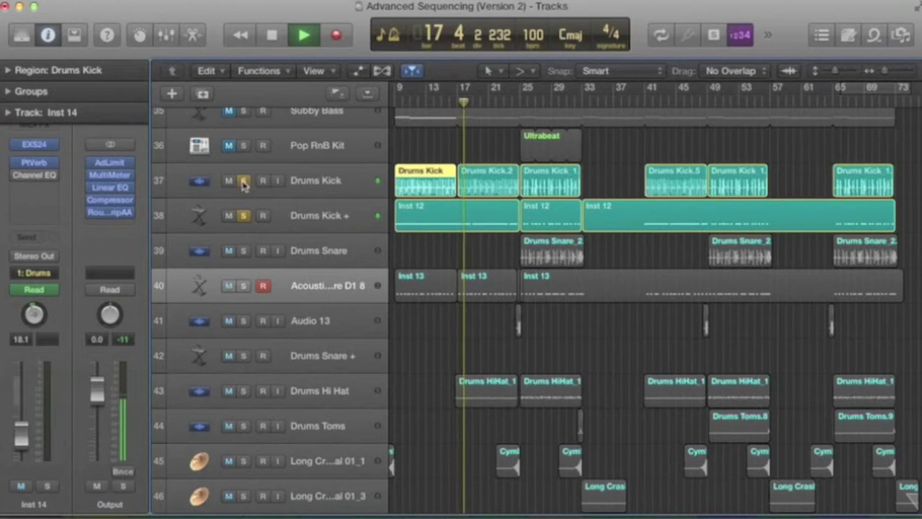
left_click(242, 181)
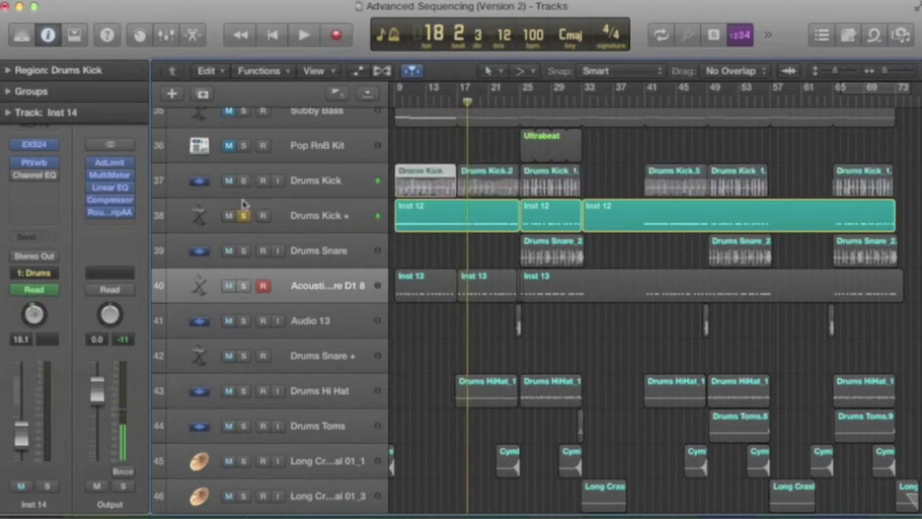
Solo the acoustic snare track instead of Drums Kick +, examine its PlatinumVerb settings, and release the solo.
left_click(244, 219)
left_click(244, 286)
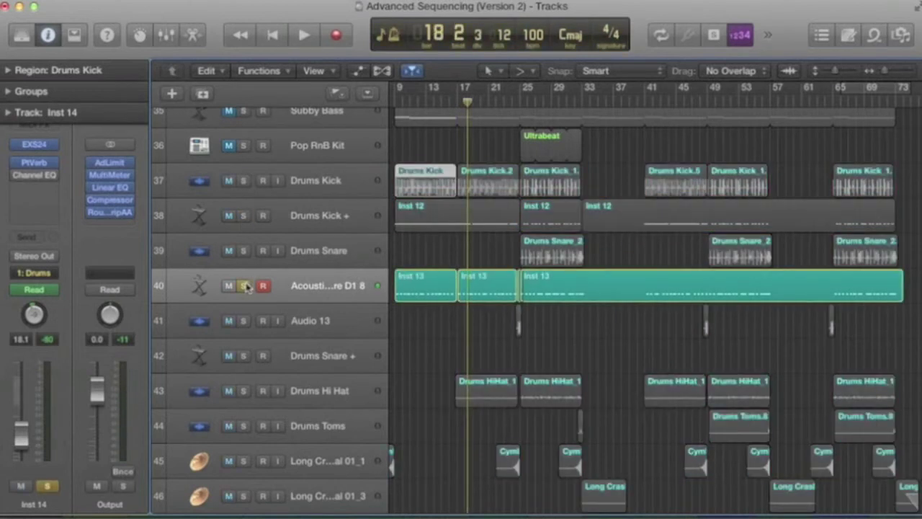
left_click(34, 163)
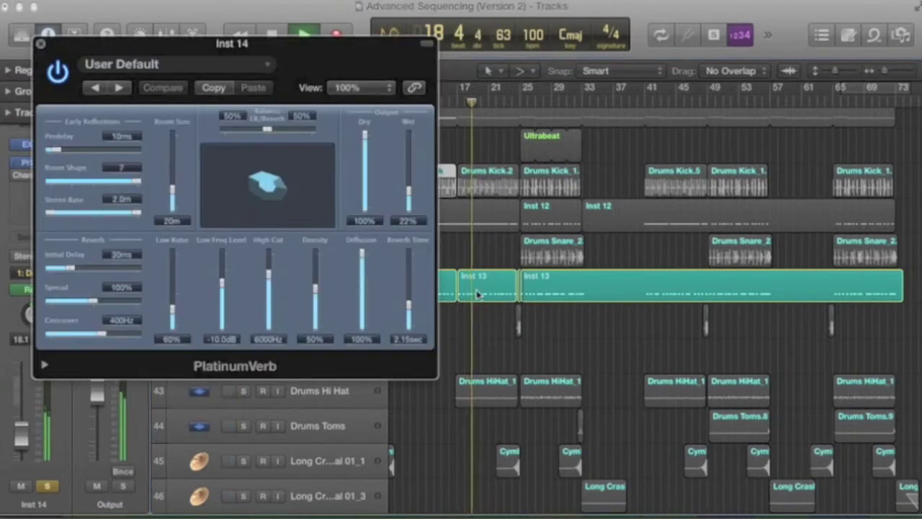
left_click(40, 44)
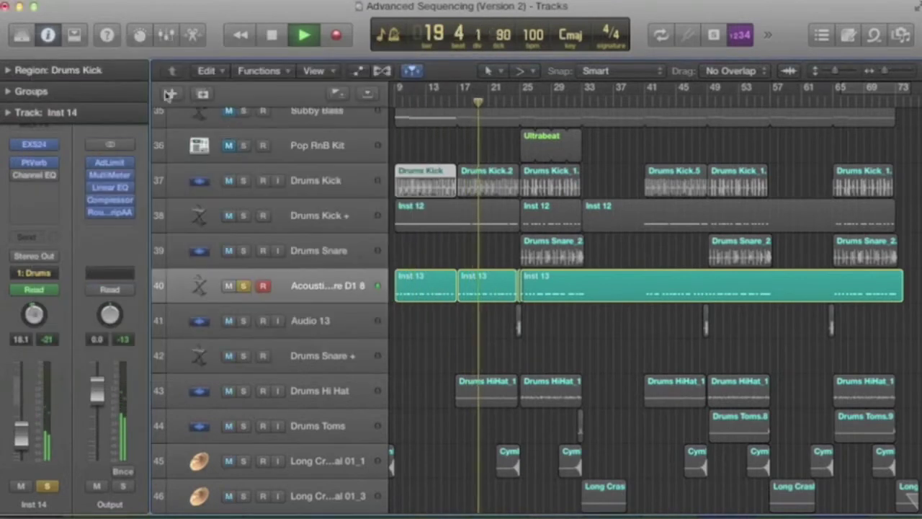
left_click(243, 285)
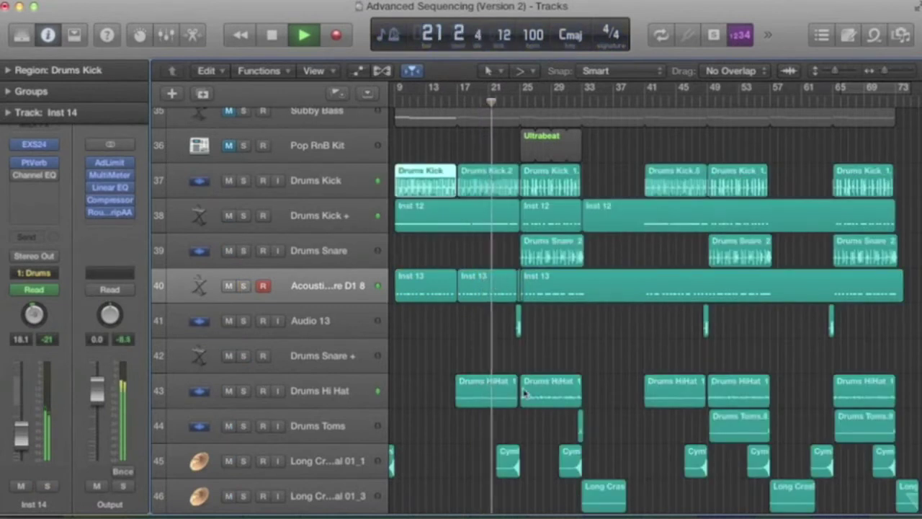
Open the cymbal region near bar 21 in the audio file editor and apply Reverse.
double_click(514, 462)
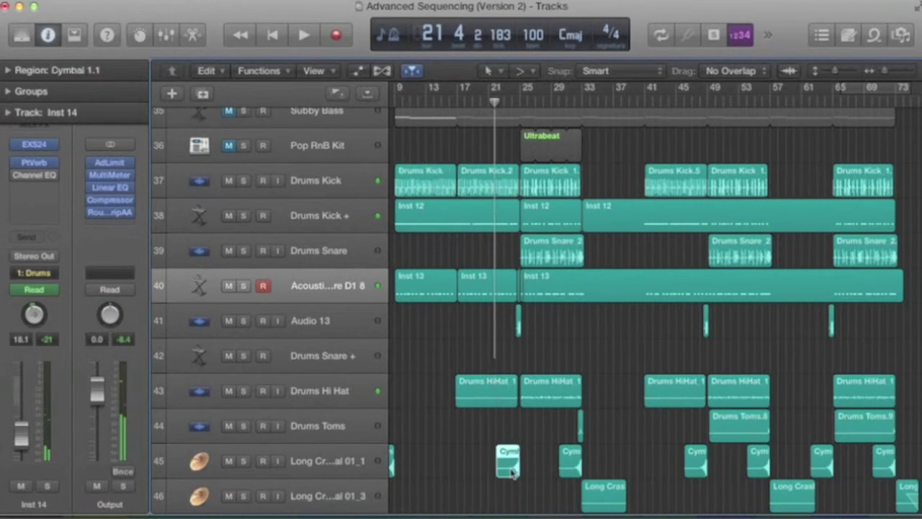
left_click(315, 400)
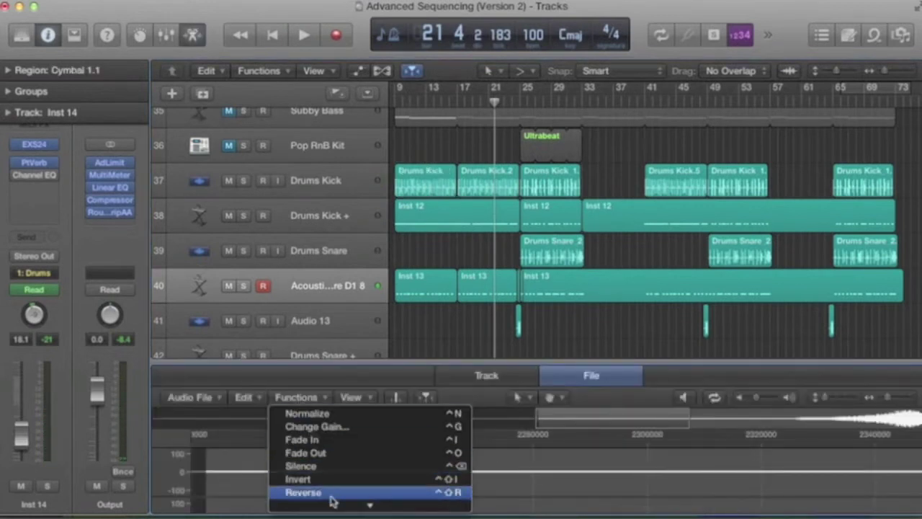
left_click(289, 497)
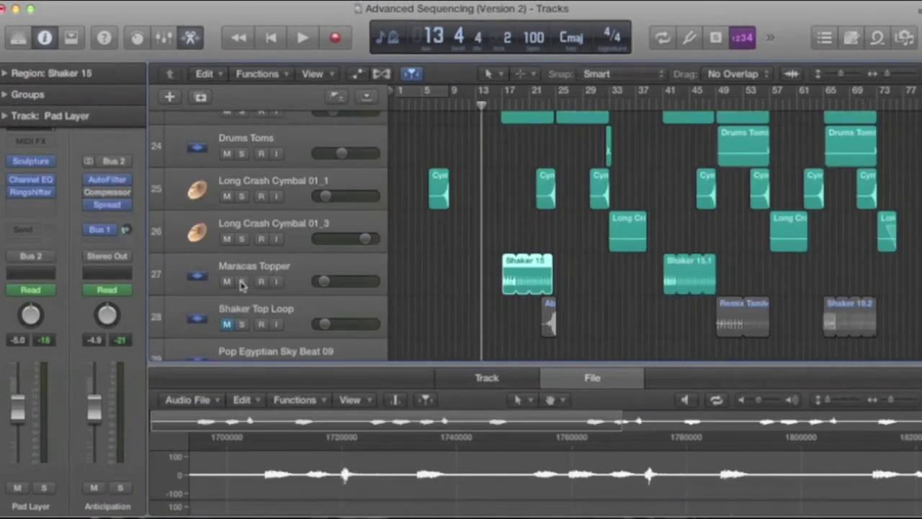
Solo the Maracas Topper track and listen to its shaker region from about bar 16.
left_click(243, 278)
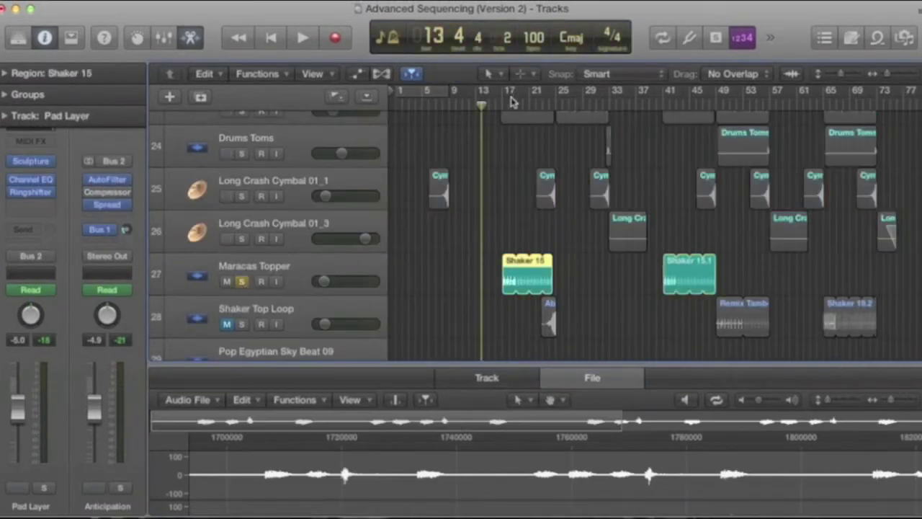
left_click(503, 103)
key("space")
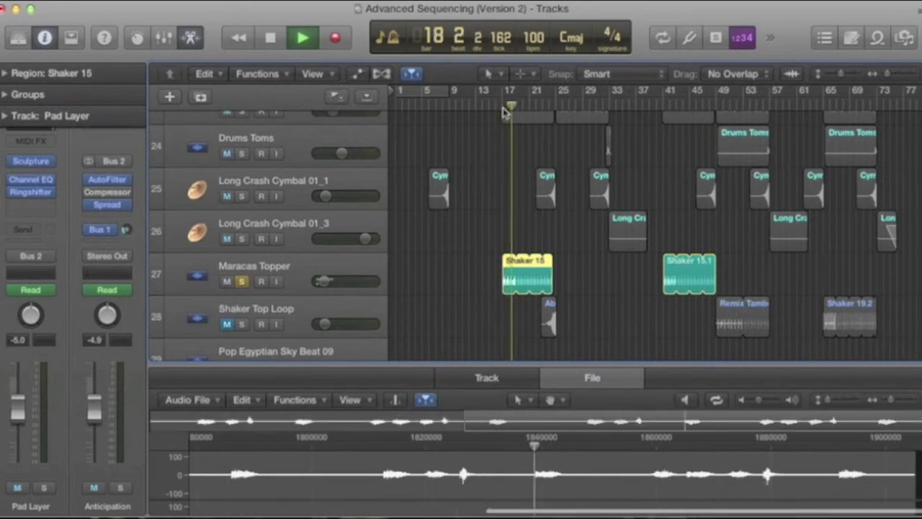
key("space")
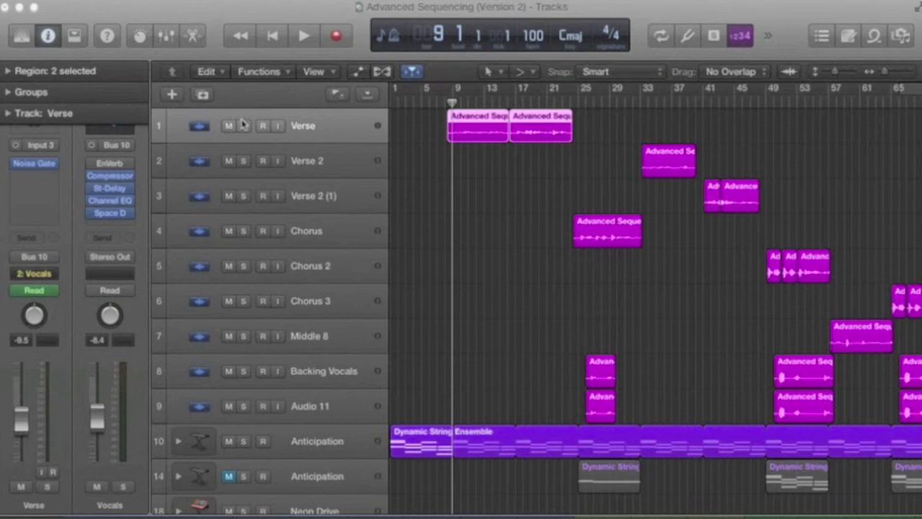
Solo the Verse track, play it from bar 9, and examine the Compressor settings on the Vocals bus.
left_click(243, 126)
key("space")
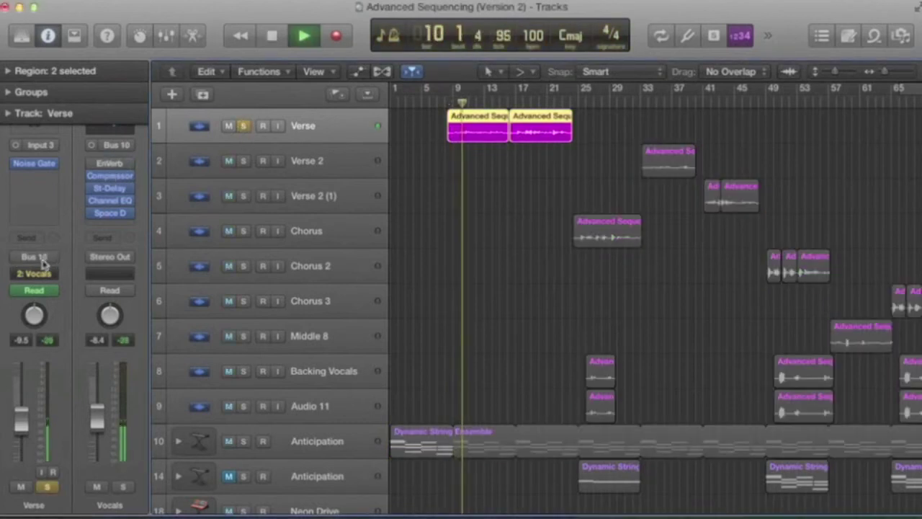
left_click(112, 176)
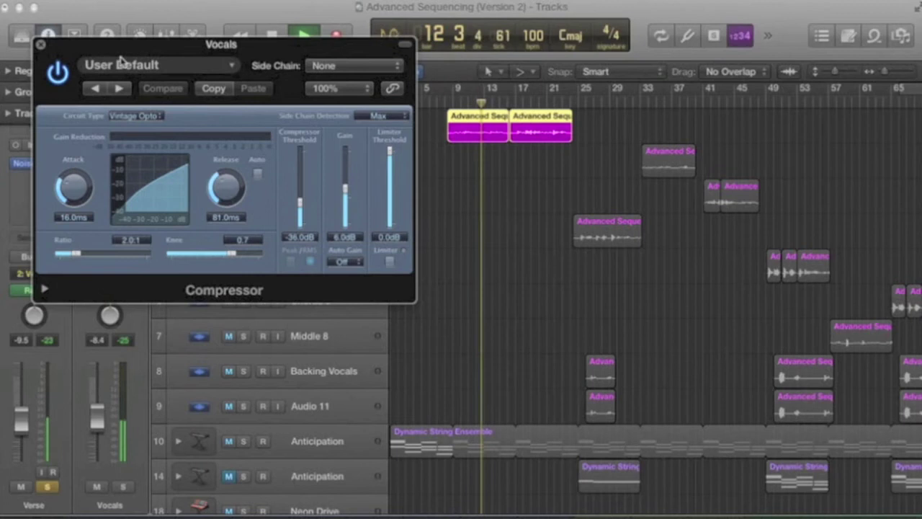
left_click(42, 47)
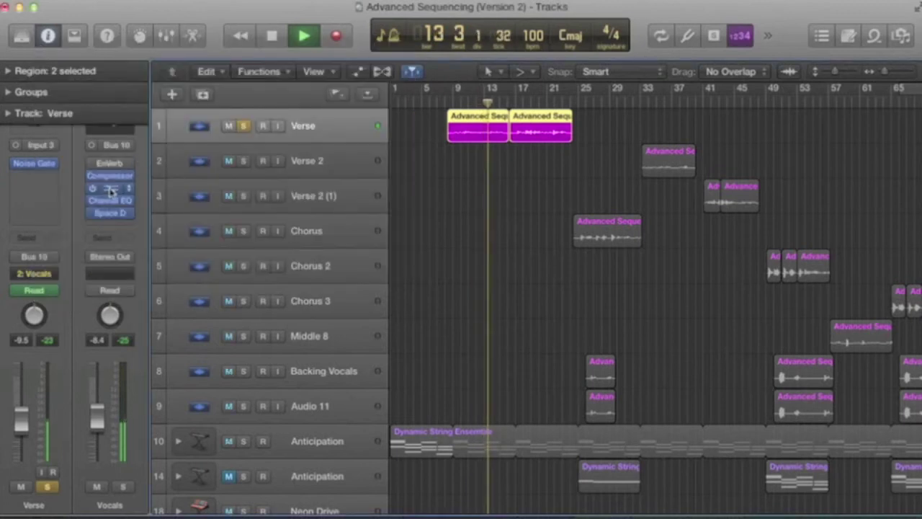
Review the Stereo Delay, Channel EQ and Space Designer settings on the Vocals bus while the verse plays.
left_click(112, 160)
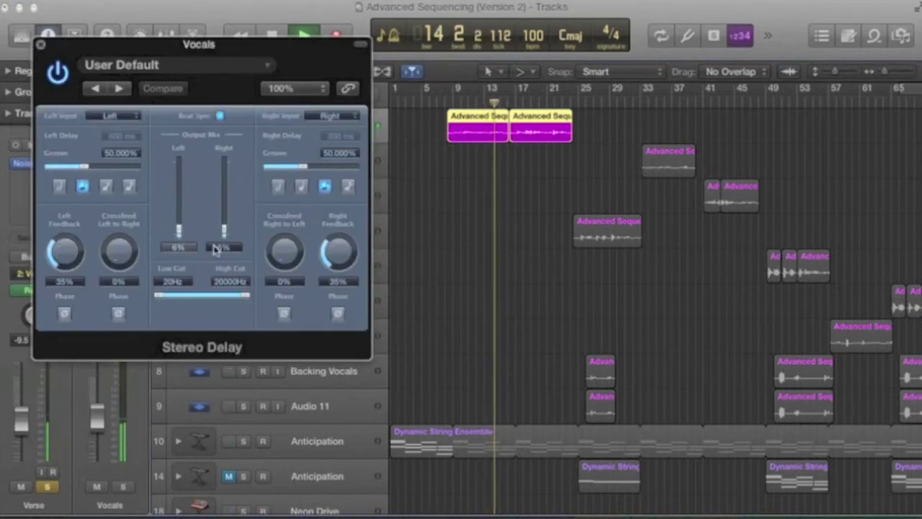
left_click(41, 46)
left_click(109, 201)
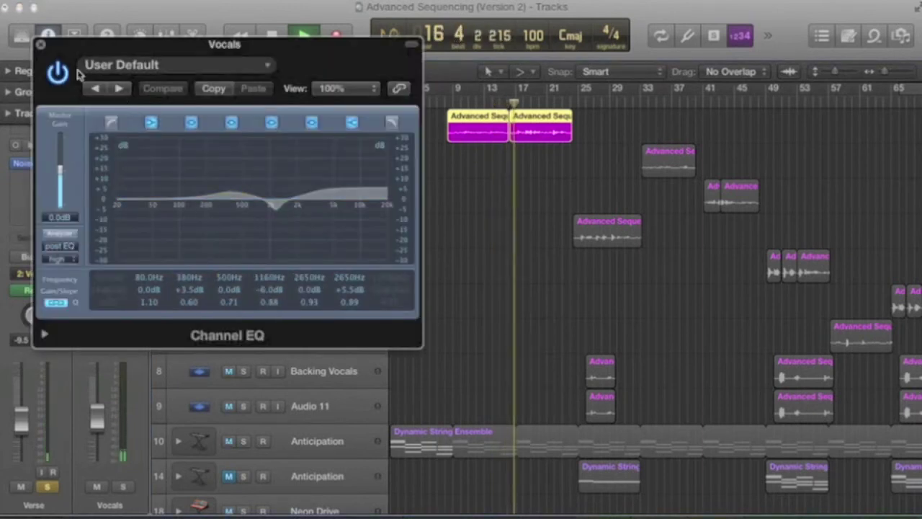
left_click(40, 46)
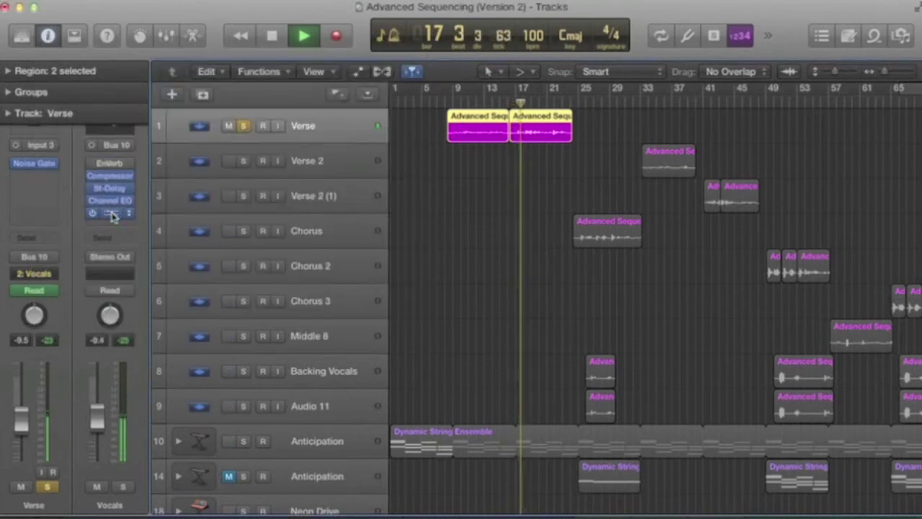
left_click(117, 213)
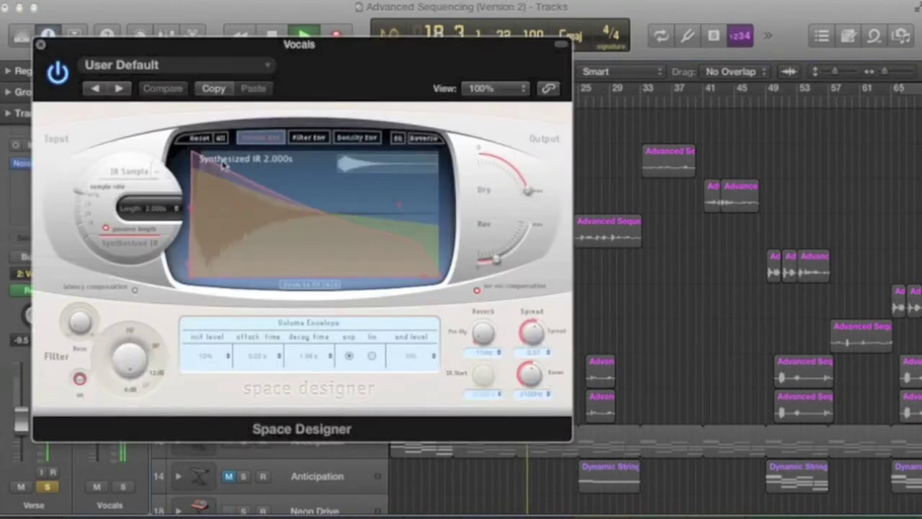
left_click(42, 46)
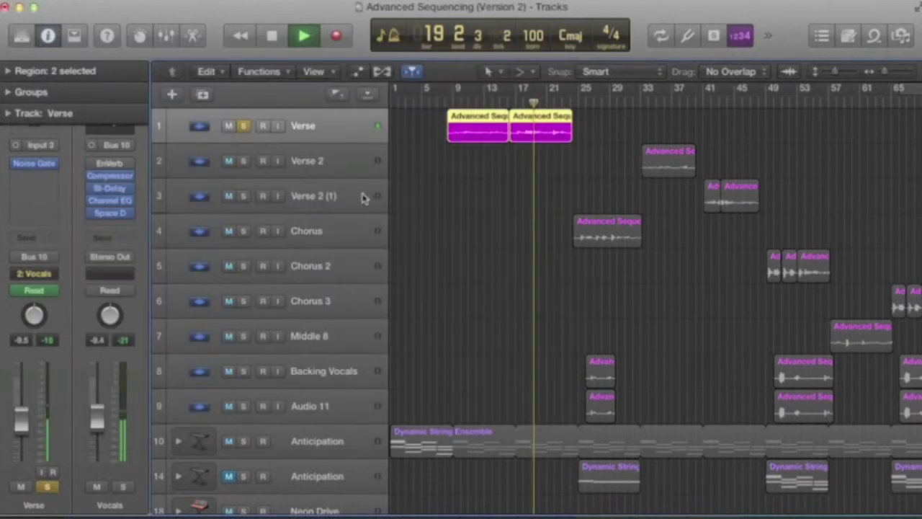
Stop playback, unsolo the Verse track, and solo the Backing Vocals and Audio 11 tracks instead.
key("space")
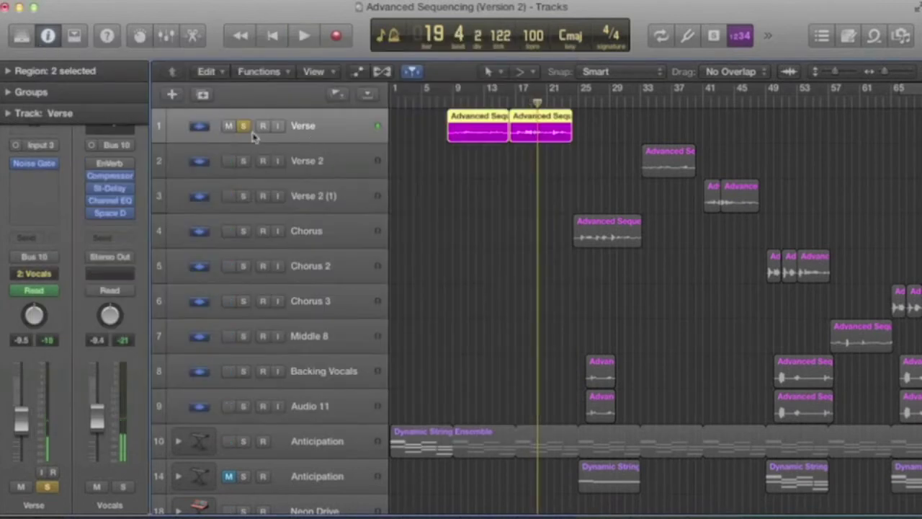
left_click(244, 127)
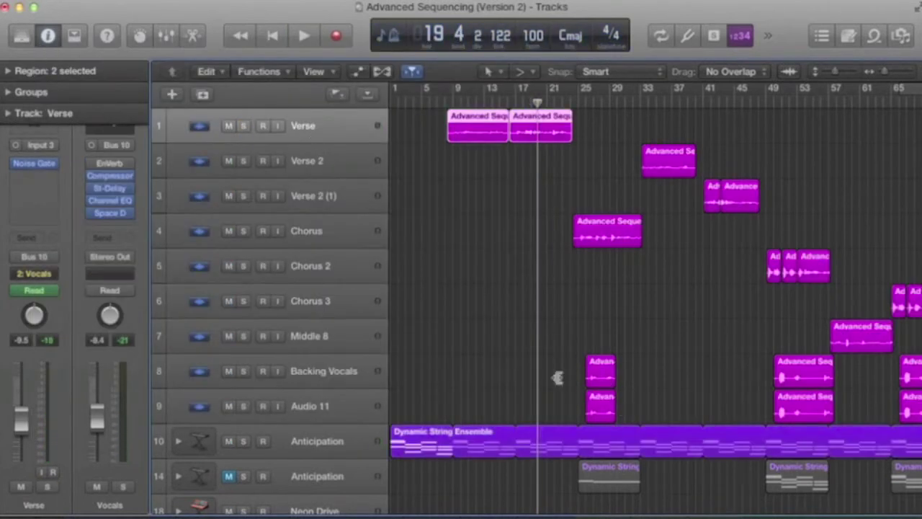
left_click(243, 371)
left_click(244, 406)
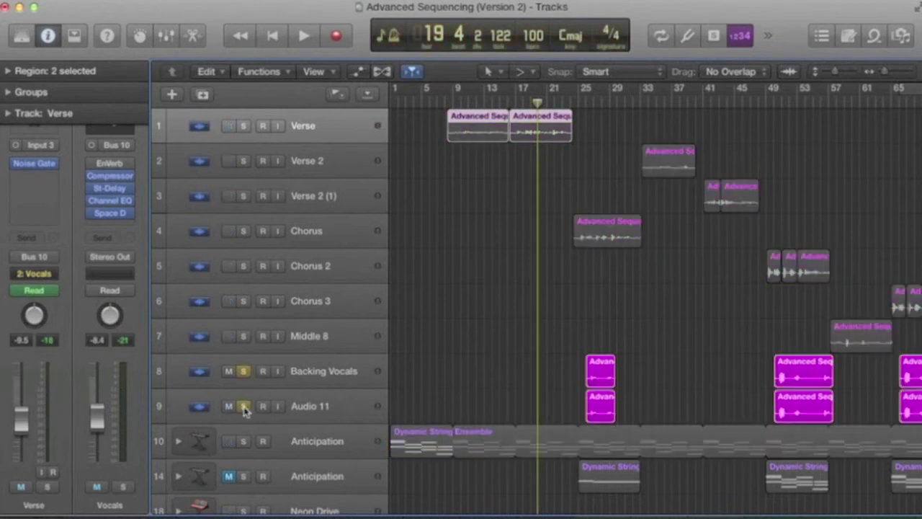
Check the effect inserts on Backing Vocals and Audio 11, and listen to both soloed tracks from about bar 25.
left_click(310, 374)
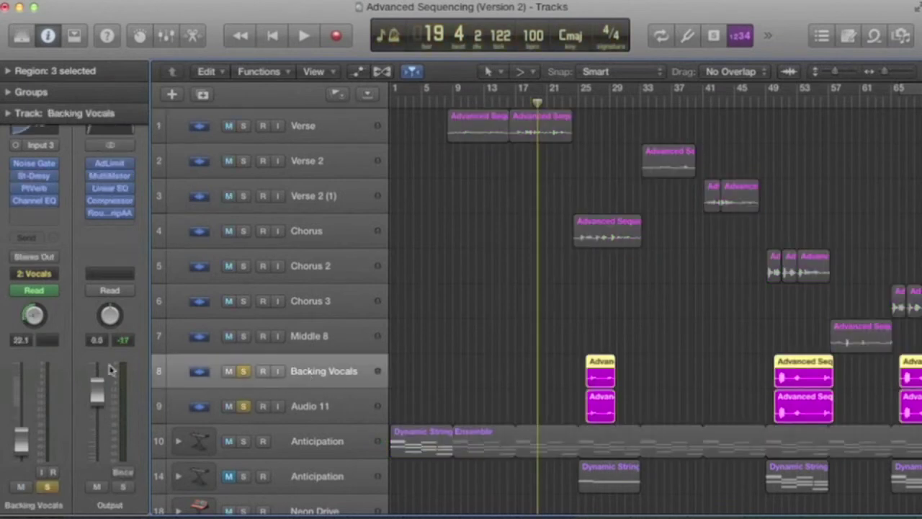
left_click(312, 410)
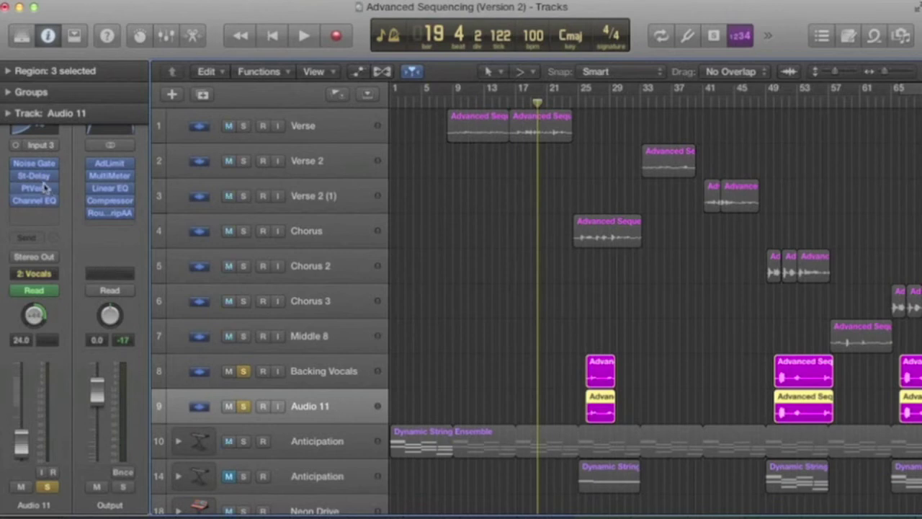
left_click(583, 106)
key("space")
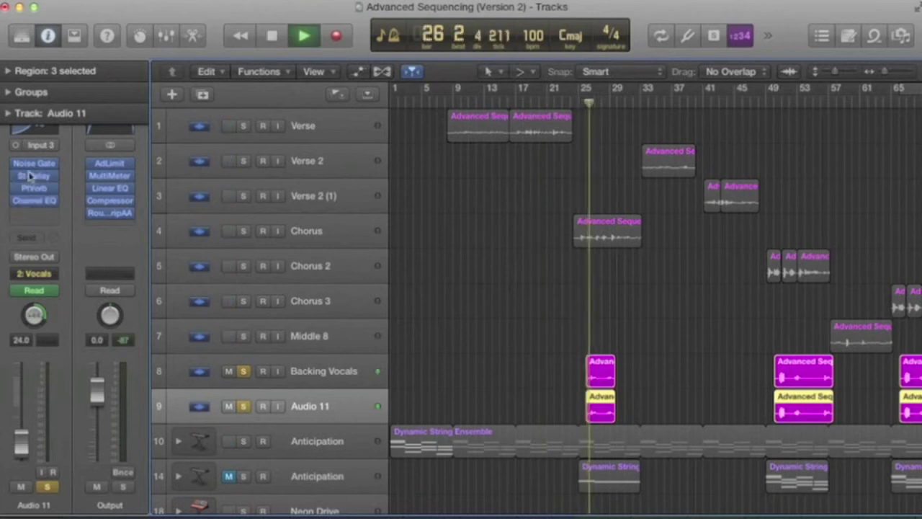
left_click(309, 371)
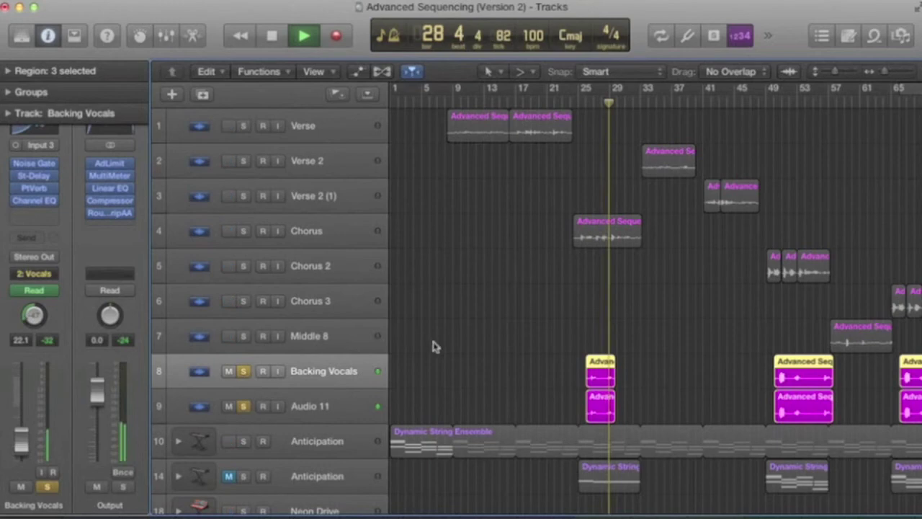
key("space")
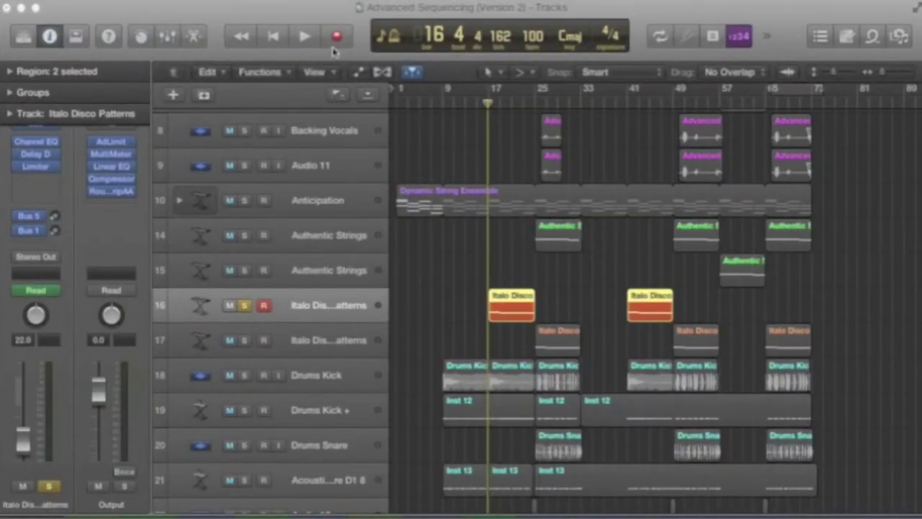
Listen to the soloed Italo Disco Patterns track 16 from bar 17, switch the solo to track 17, then stop and clear the solo.
left_click(305, 37)
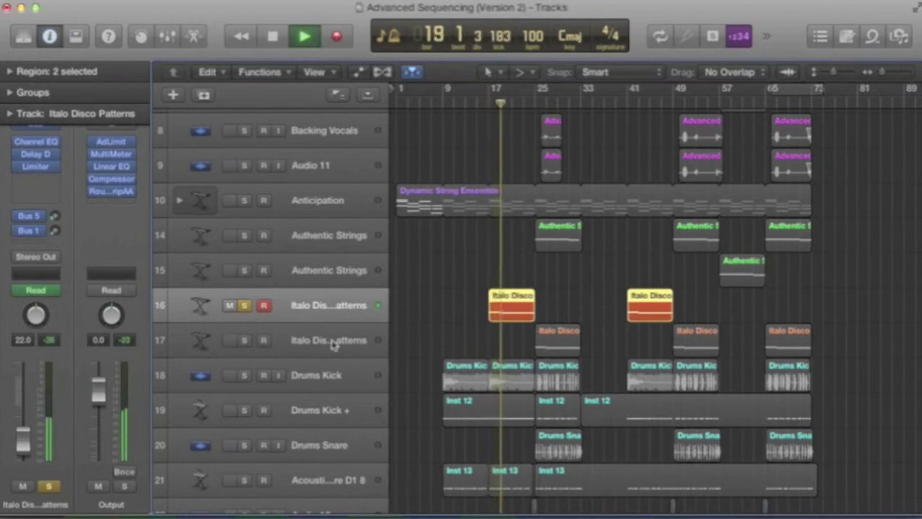
left_click(245, 340)
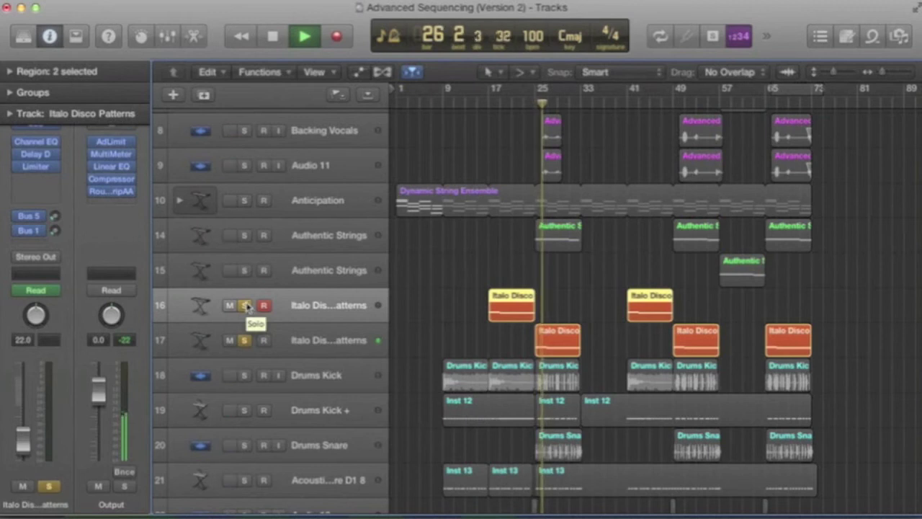
left_click(244, 305)
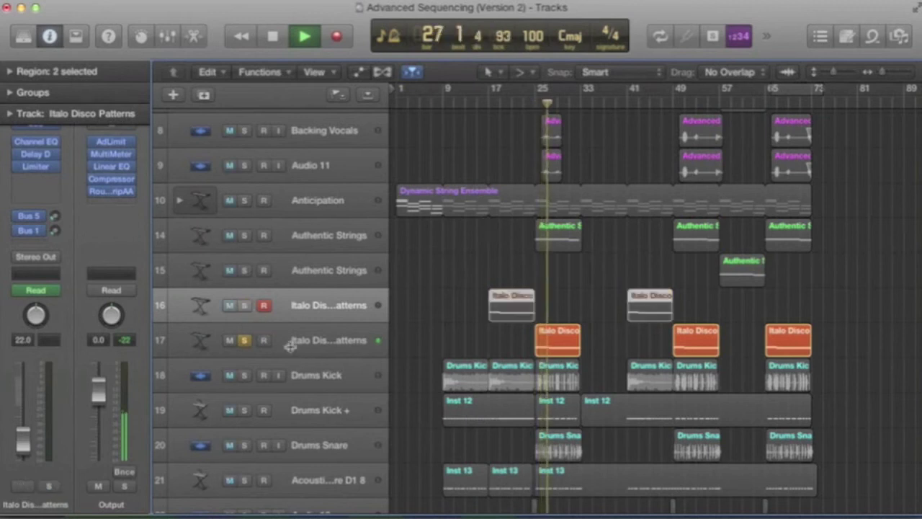
key("space")
left_click(244, 340)
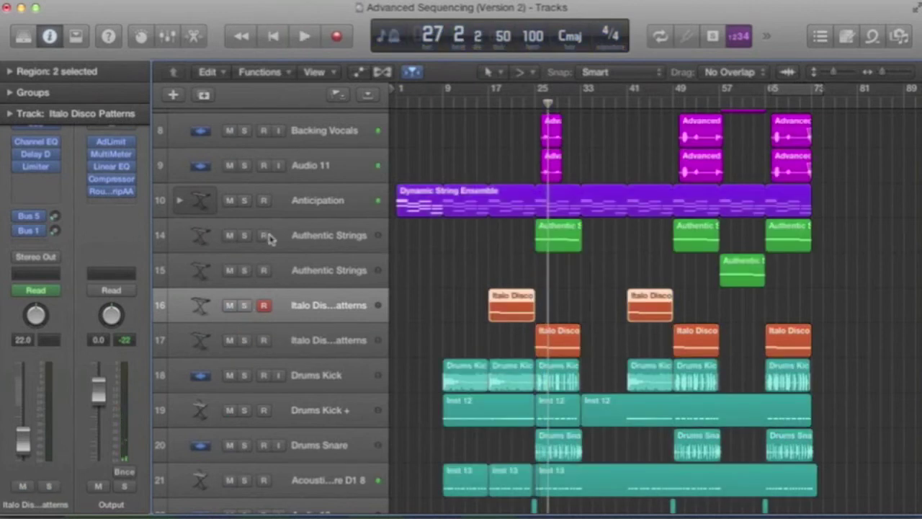
Solo Authentic Strings track 14, listen to it from just before bar 25, then stop and clear the solo.
left_click(244, 235)
left_click(529, 106)
key("space")
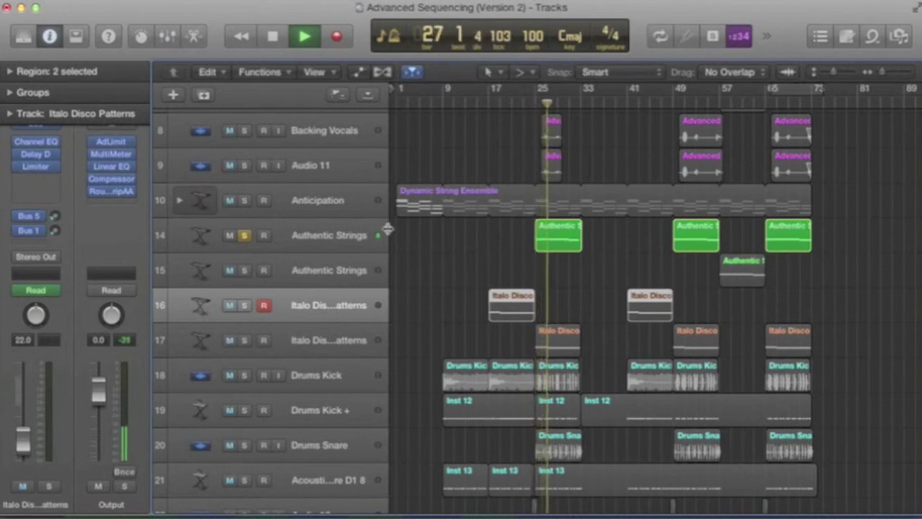
key("space")
left_click(245, 237)
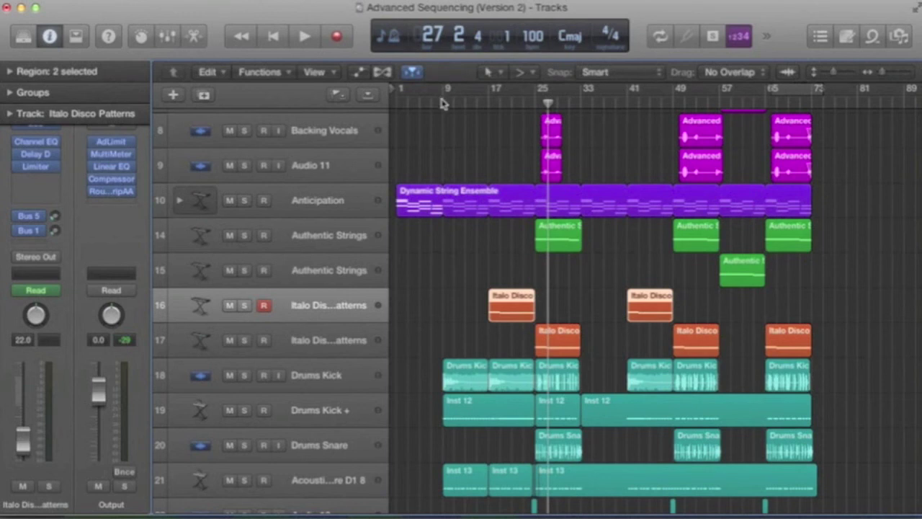
Cycle playback over eight bars from bar 25 and compare the mix with the Output's Adaptive Limiter bypassed and active.
left_click_drag(536, 89, 581, 91)
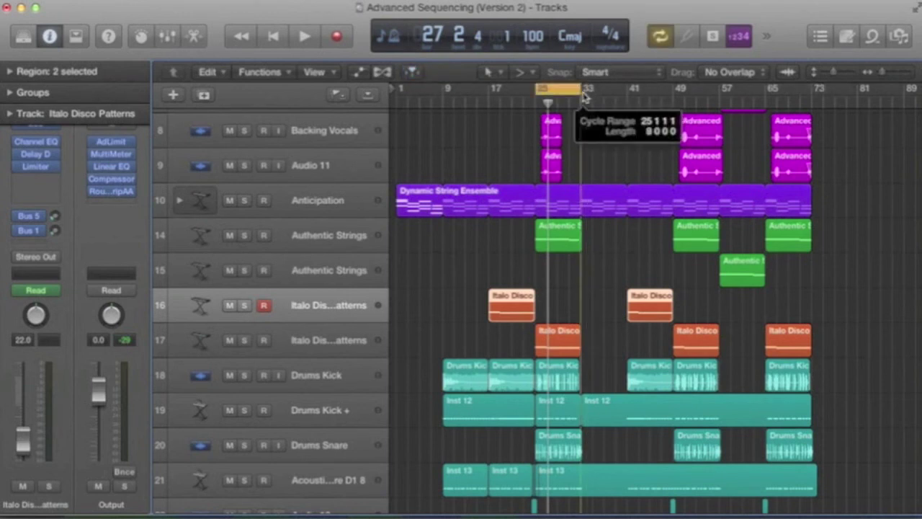
key("space")
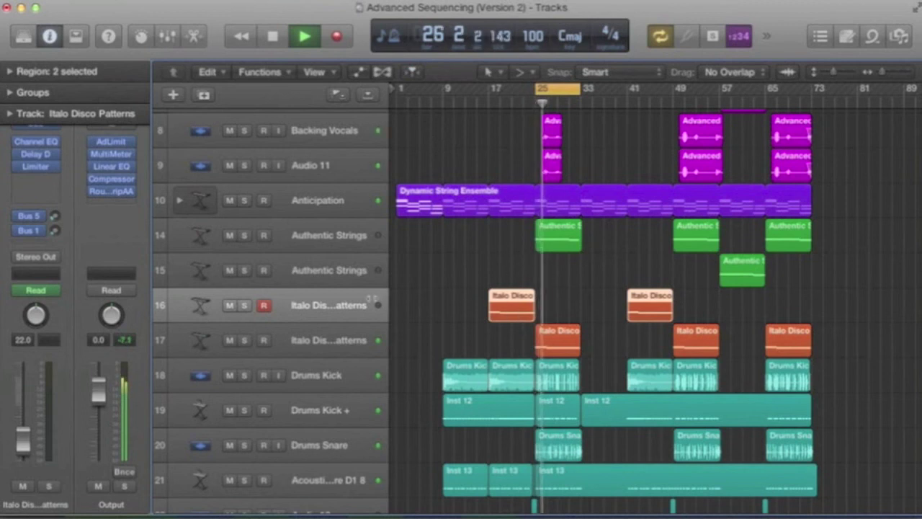
left_click(112, 143)
left_click(60, 74)
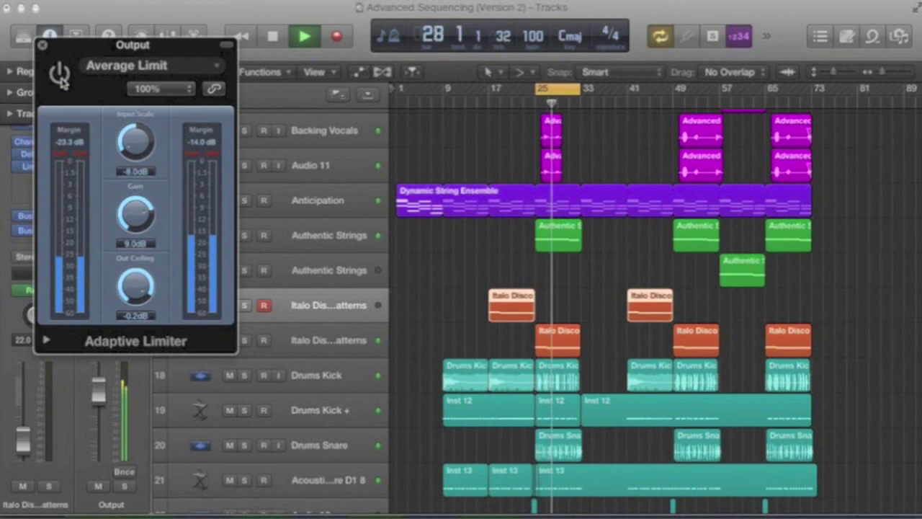
left_click(61, 75)
left_click(61, 75)
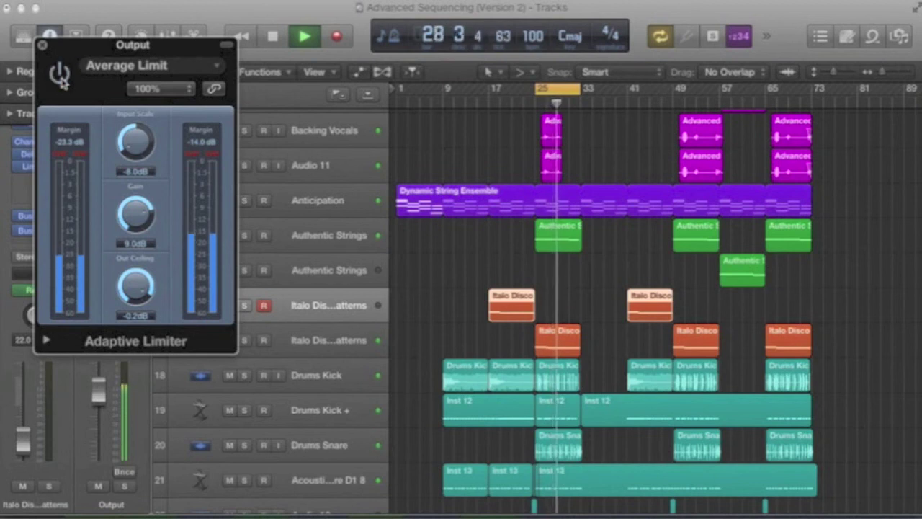
left_click(62, 77)
left_click(42, 45)
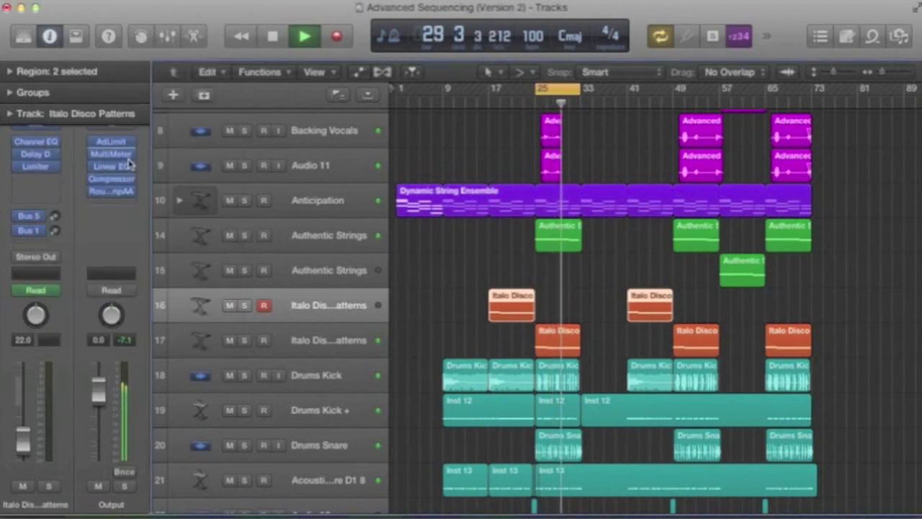
Compare the looping mix with the Output channel's Linear Phase EQ bypassed and active.
left_click(113, 166)
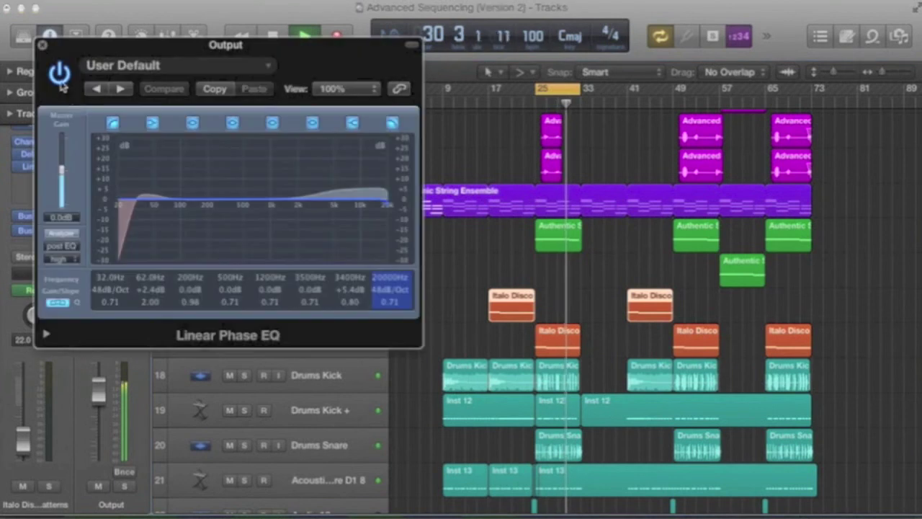
left_click(60, 75)
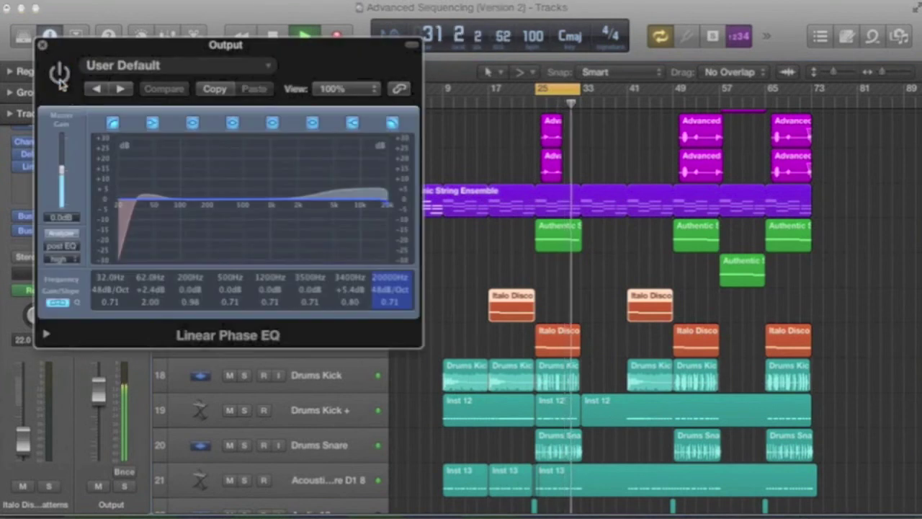
left_click(59, 73)
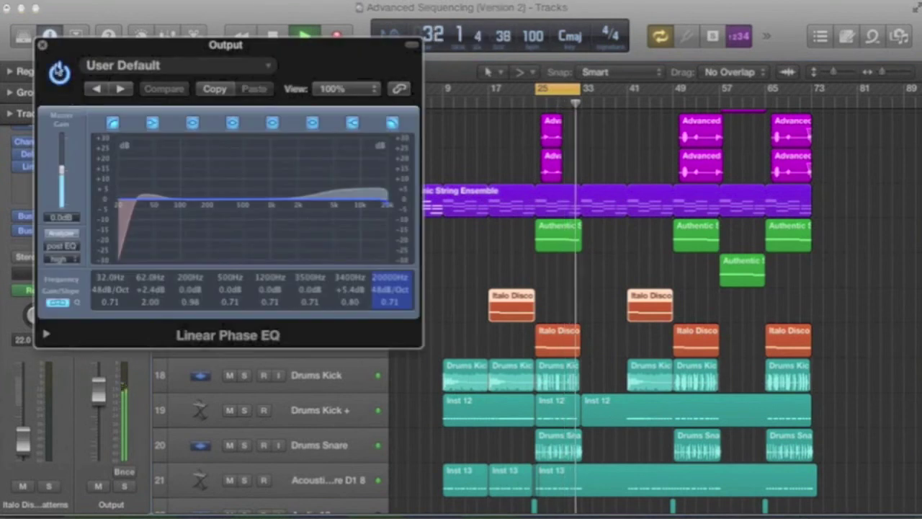
left_click(43, 44)
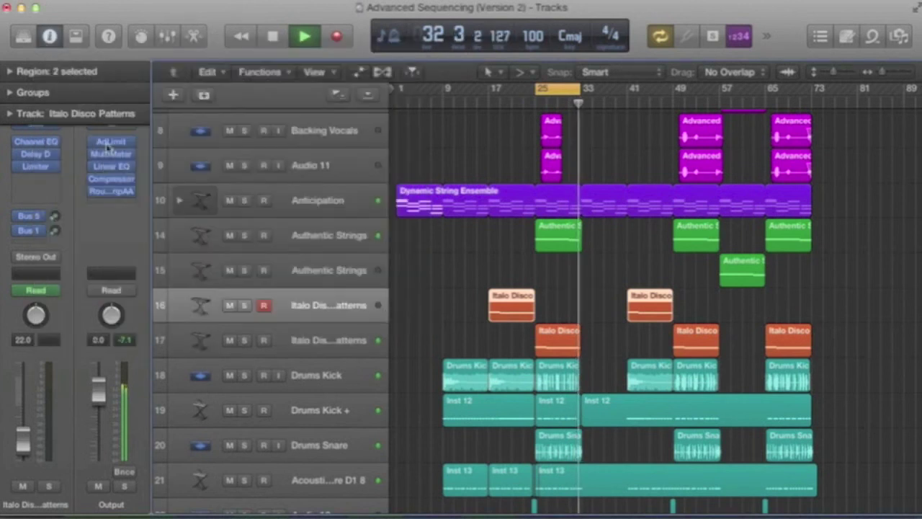
Examine the Output channel's Compressor settings and compare the looping mix with it bypassed and active.
left_click(112, 180)
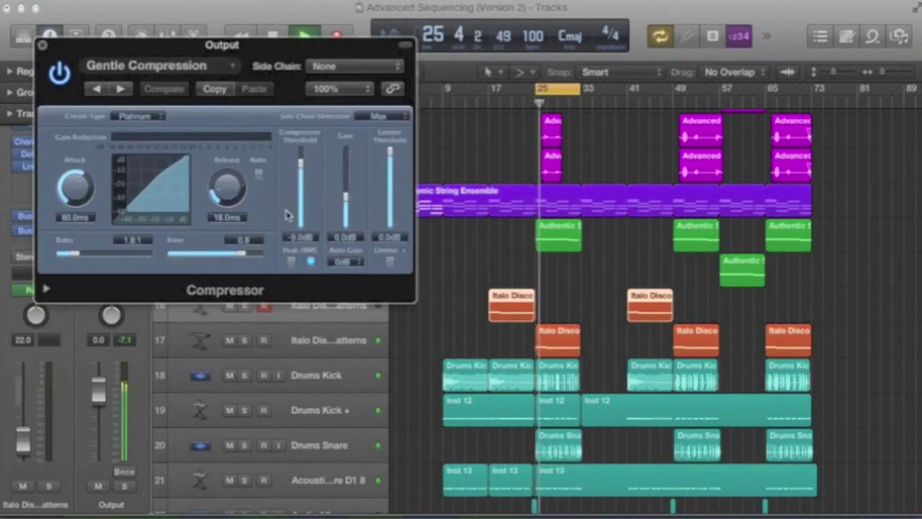
left_click(60, 76)
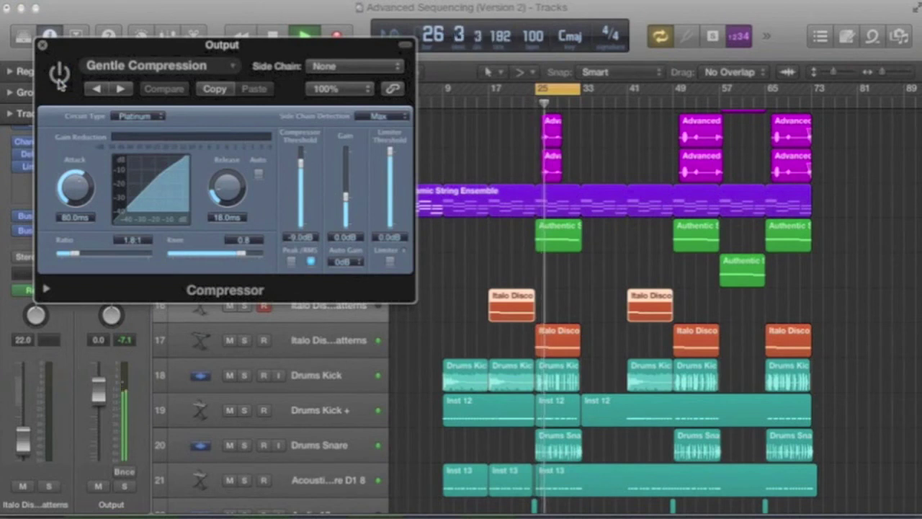
left_click(60, 77)
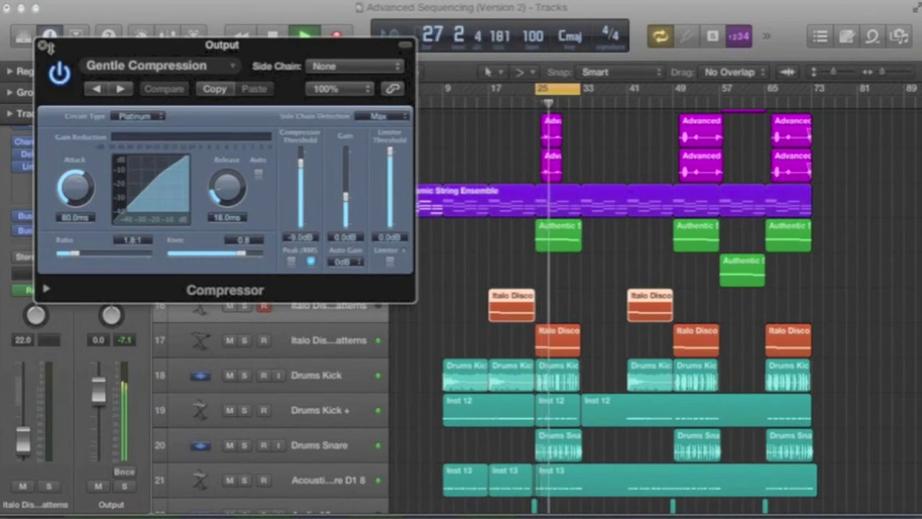
left_click(45, 47)
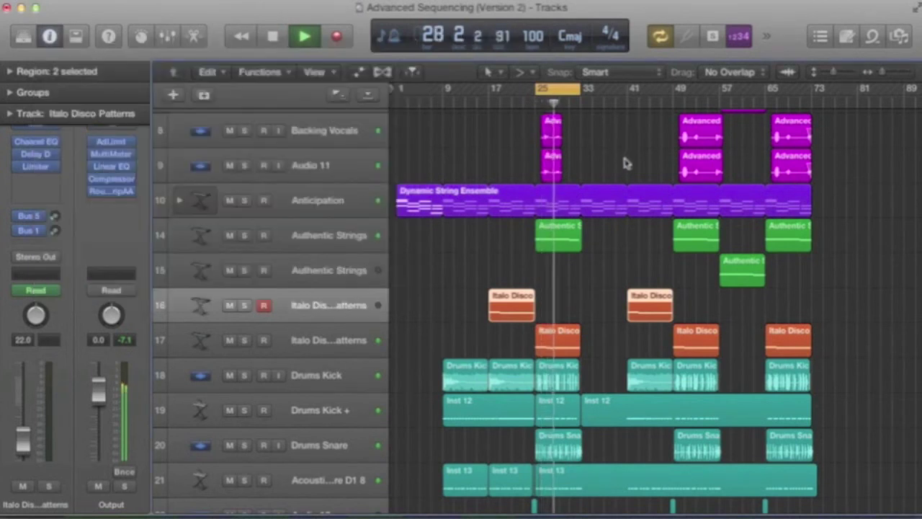